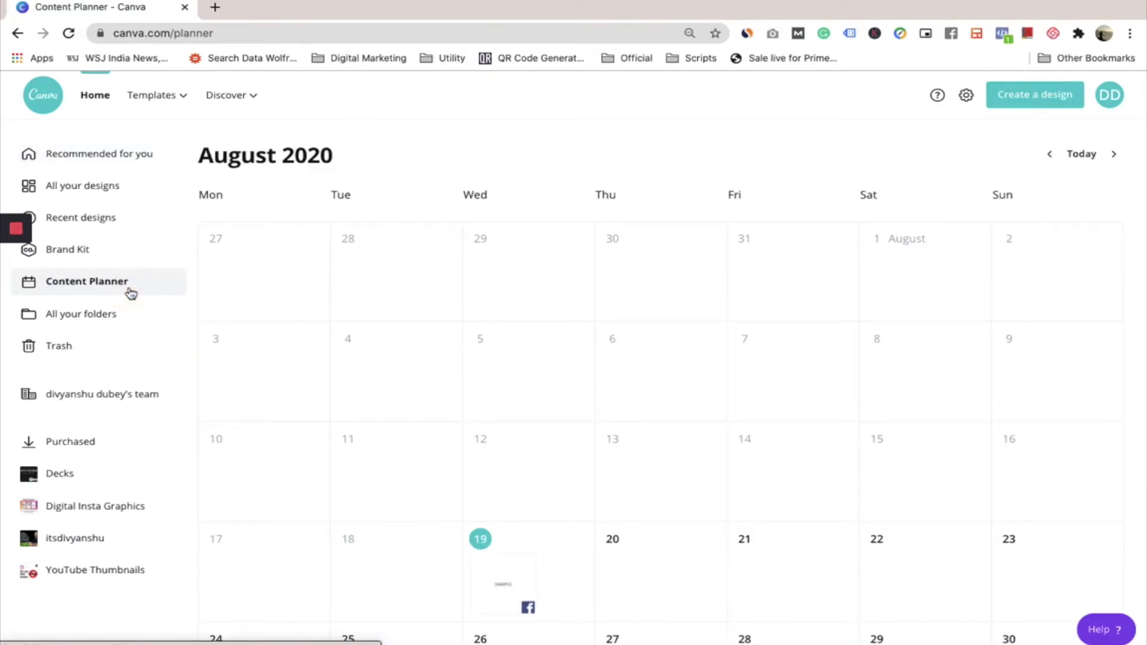
# Examine the scheduled time, account and caption of the Twitter post planned for 24 August
pyautogui.scroll(-1, 356, 374)
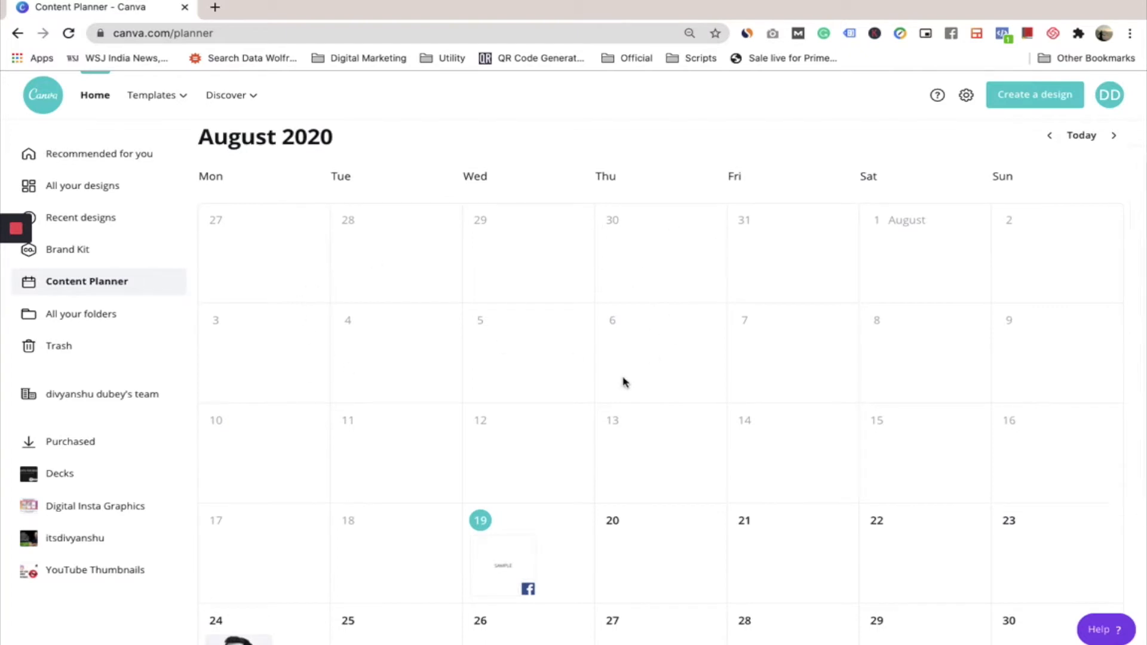
pyautogui.scroll(-3, 624, 381)
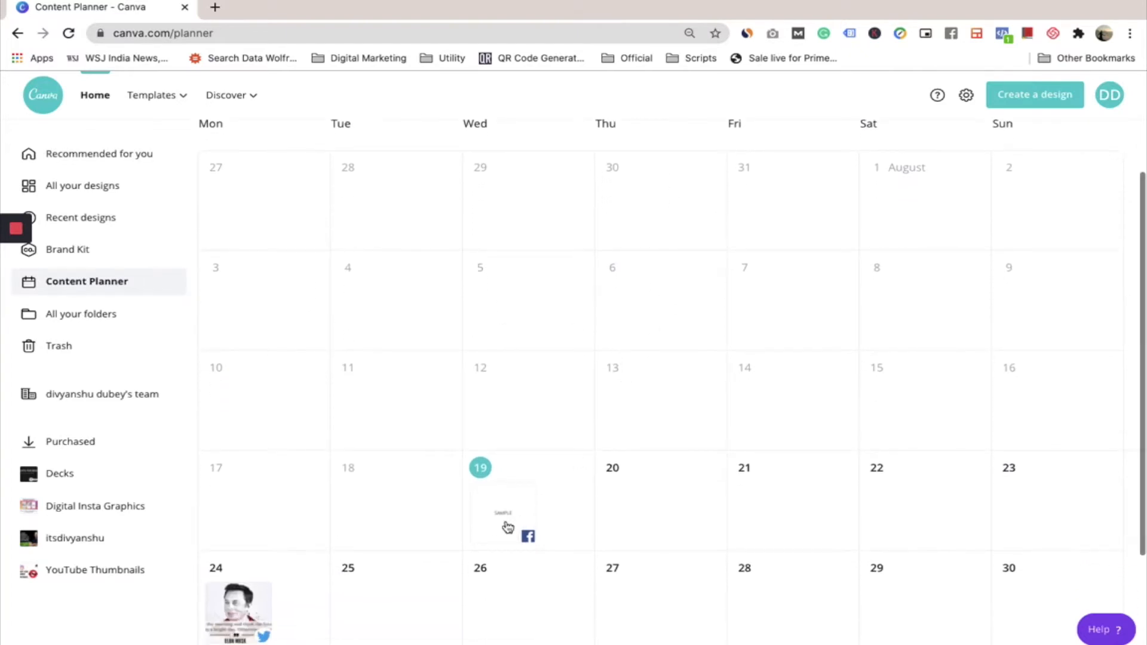
pyautogui.scroll(-1, 491, 481)
pyautogui.scroll(-1, 491, 481)
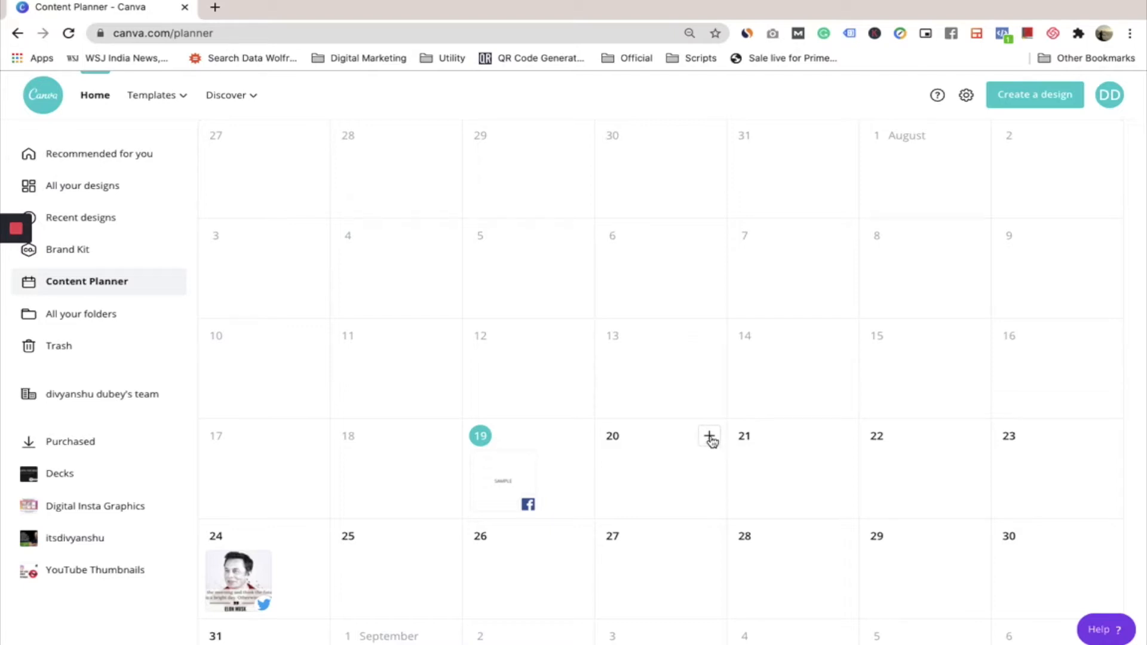
pyautogui.scroll(-2, 592, 540)
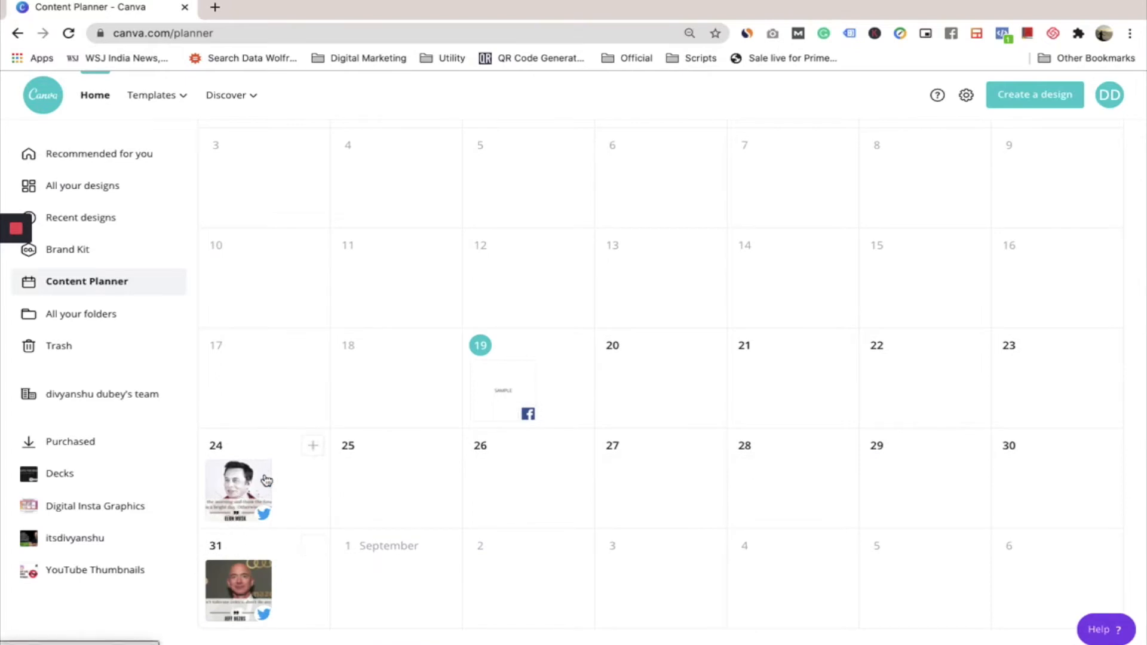
pyautogui.click(243, 493)
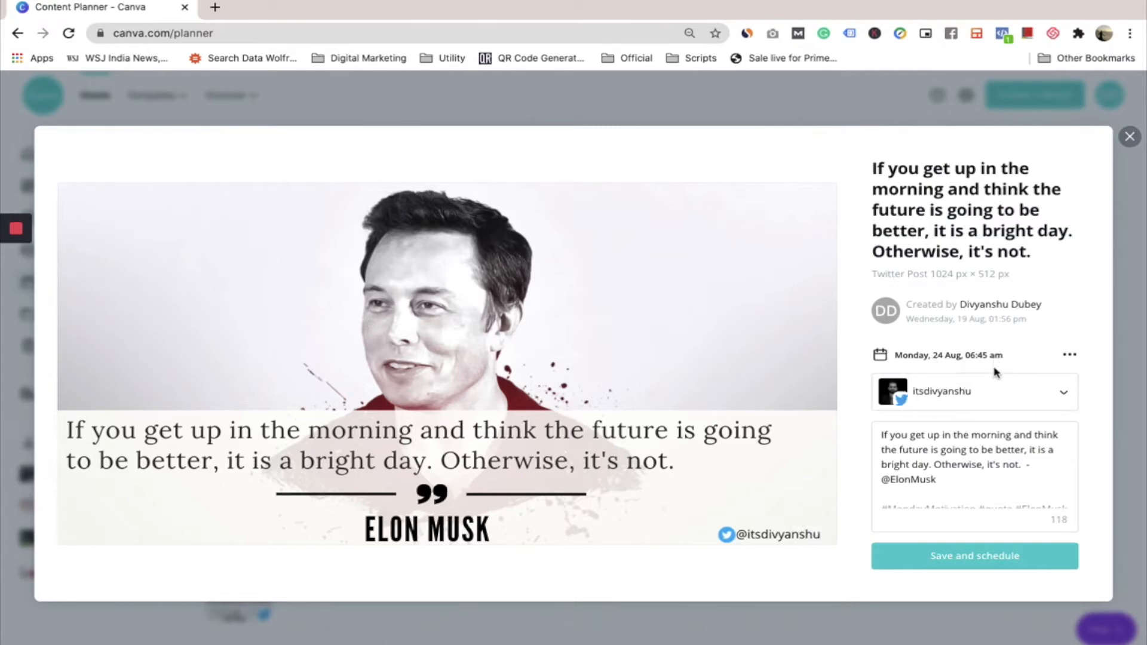
pyautogui.scroll(-1, 942, 493)
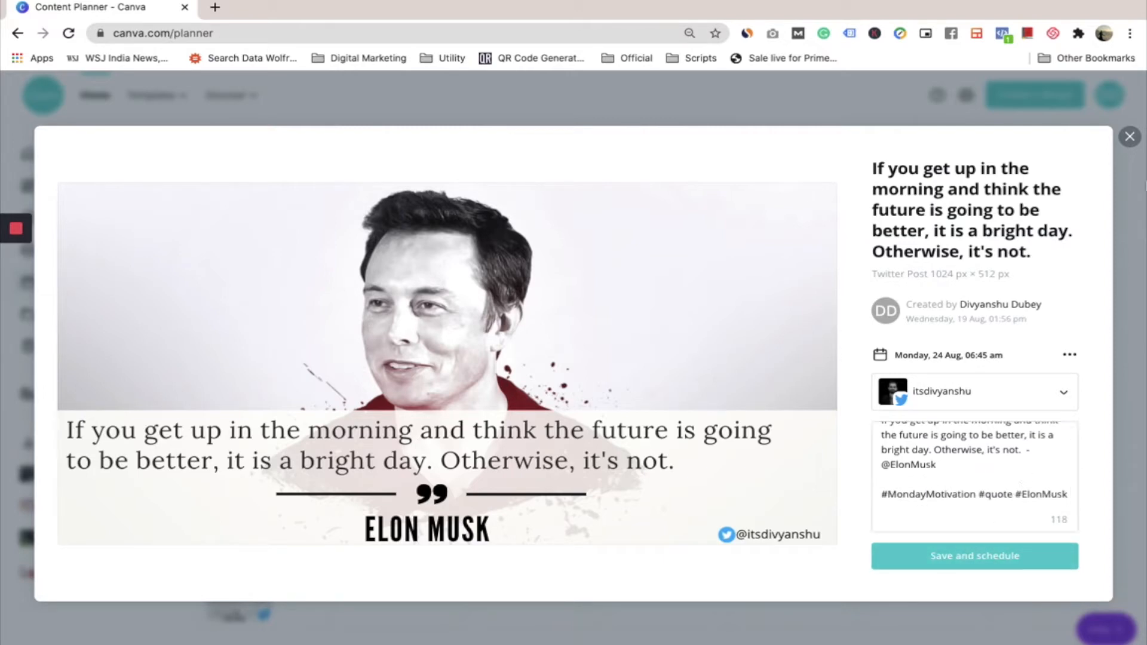
pyautogui.click(1129, 138)
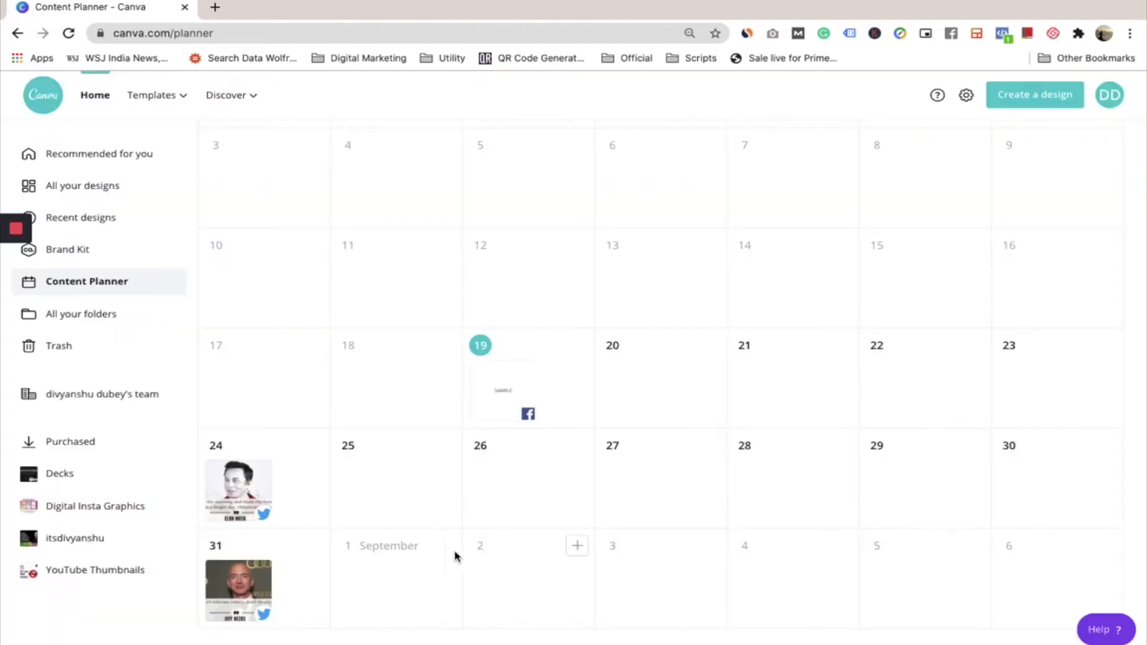
pyautogui.scroll(-1, 352, 448)
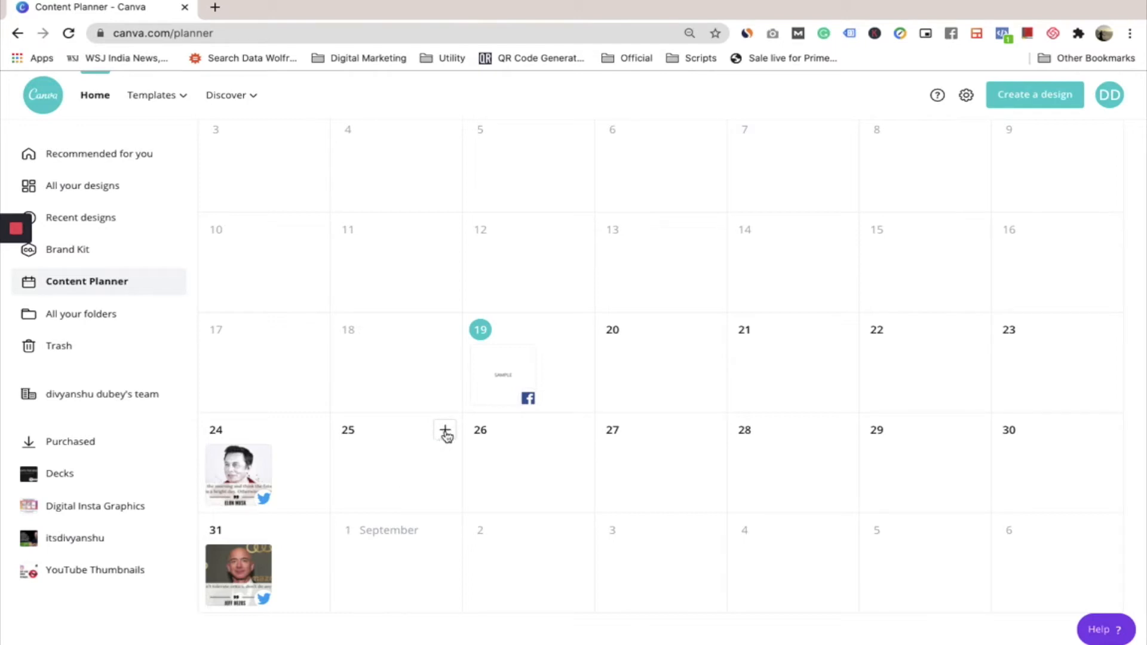
pyautogui.click(445, 432)
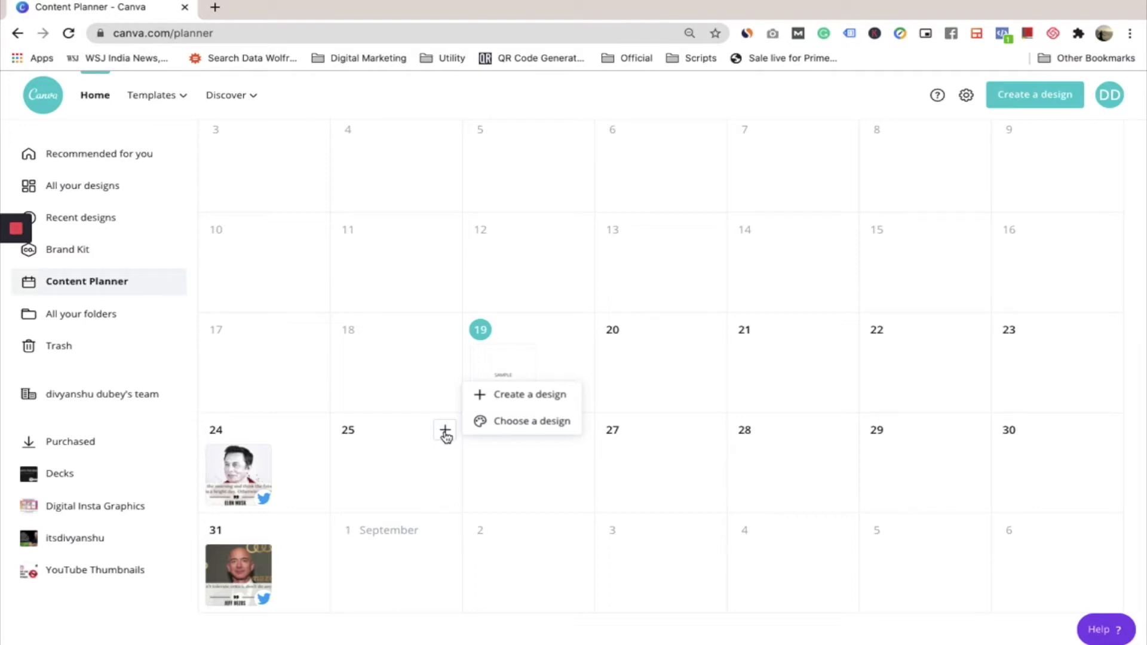
pyautogui.click(487, 394)
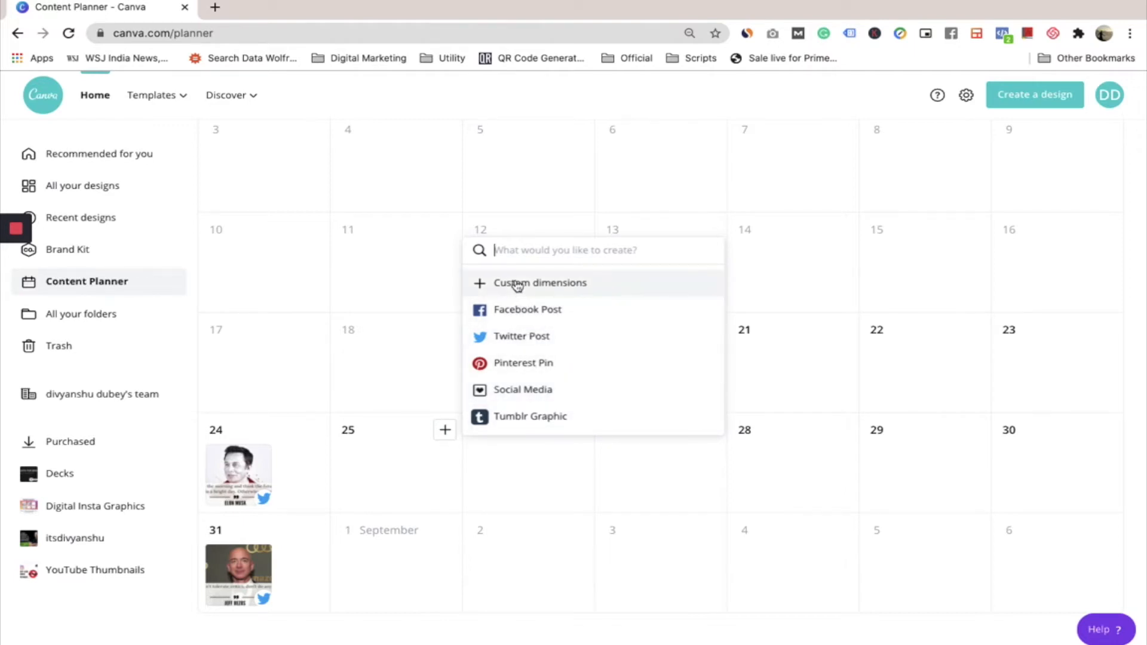
pyautogui.click(445, 433)
# Choose the existing Canva Outro design for a new post on 25 August
pyautogui.click(445, 433)
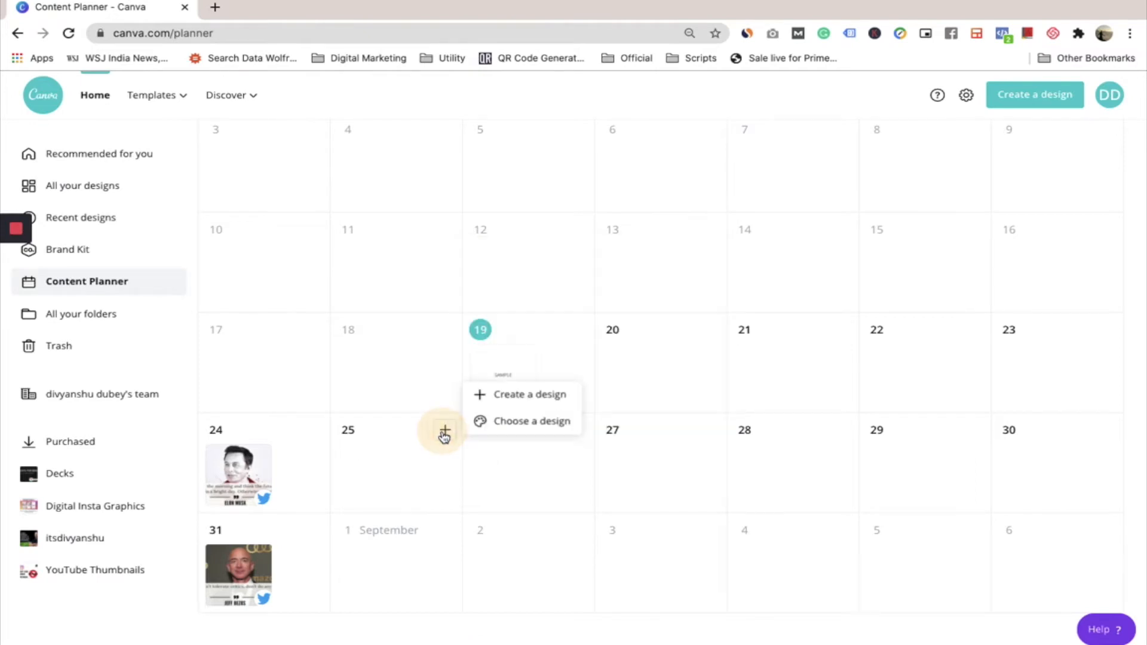
pyautogui.click(510, 421)
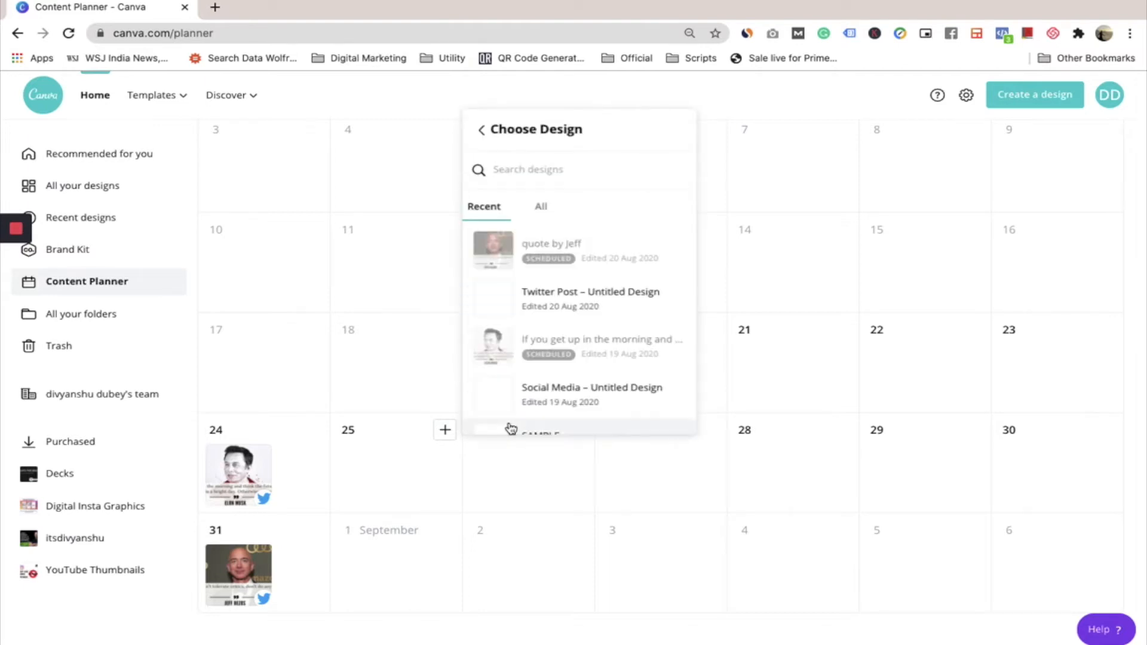
pyautogui.scroll(-3, 525, 382)
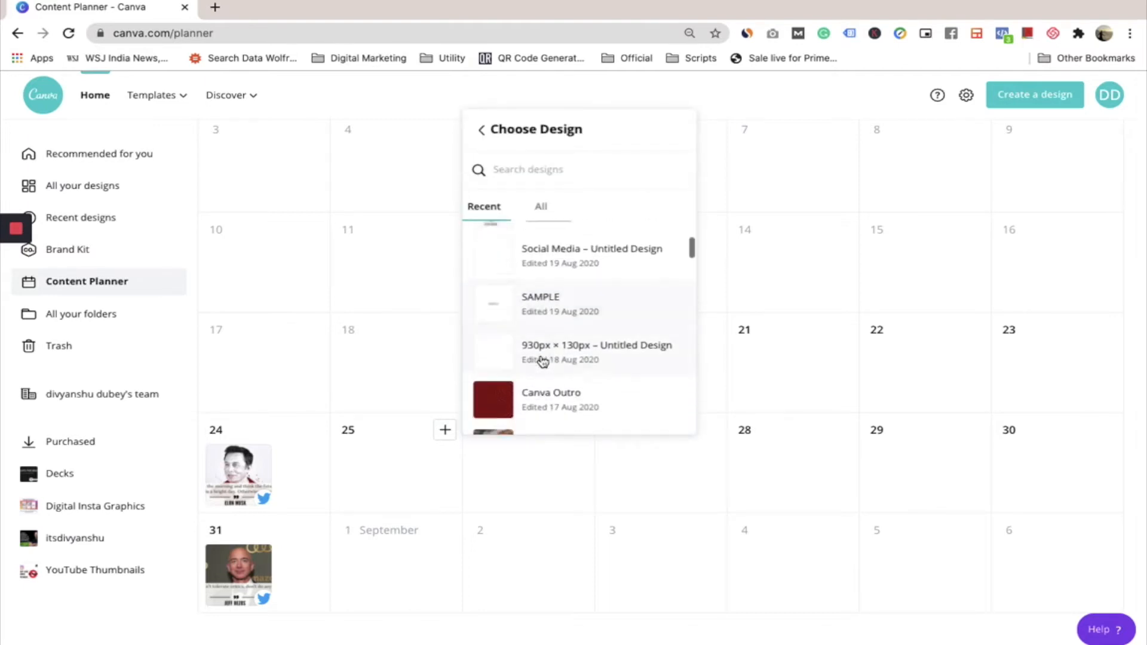
pyautogui.scroll(-2, 543, 361)
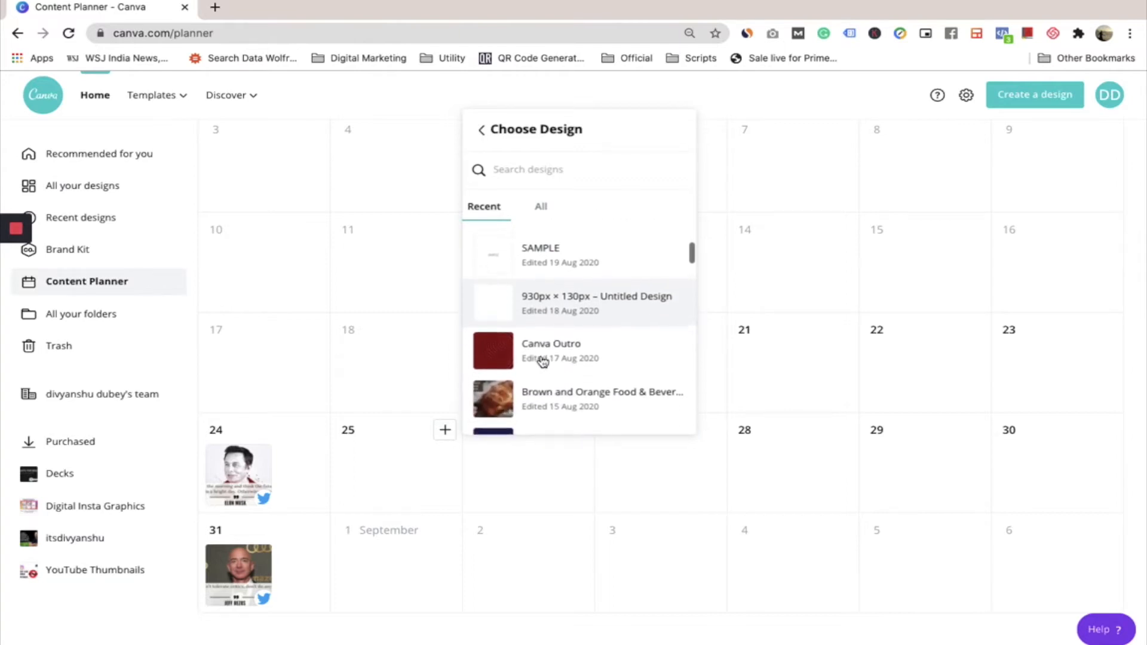
pyautogui.scroll(2, 543, 362)
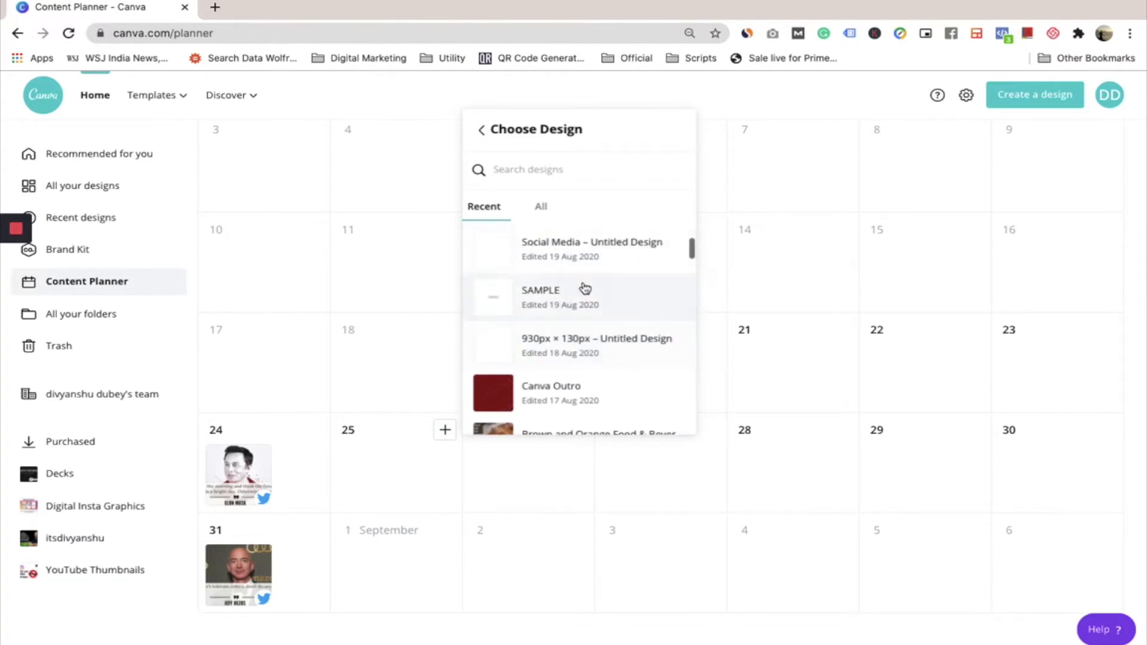
pyautogui.scroll(-1, 574, 350)
pyautogui.scroll(1, 576, 351)
pyautogui.scroll(1, 576, 351)
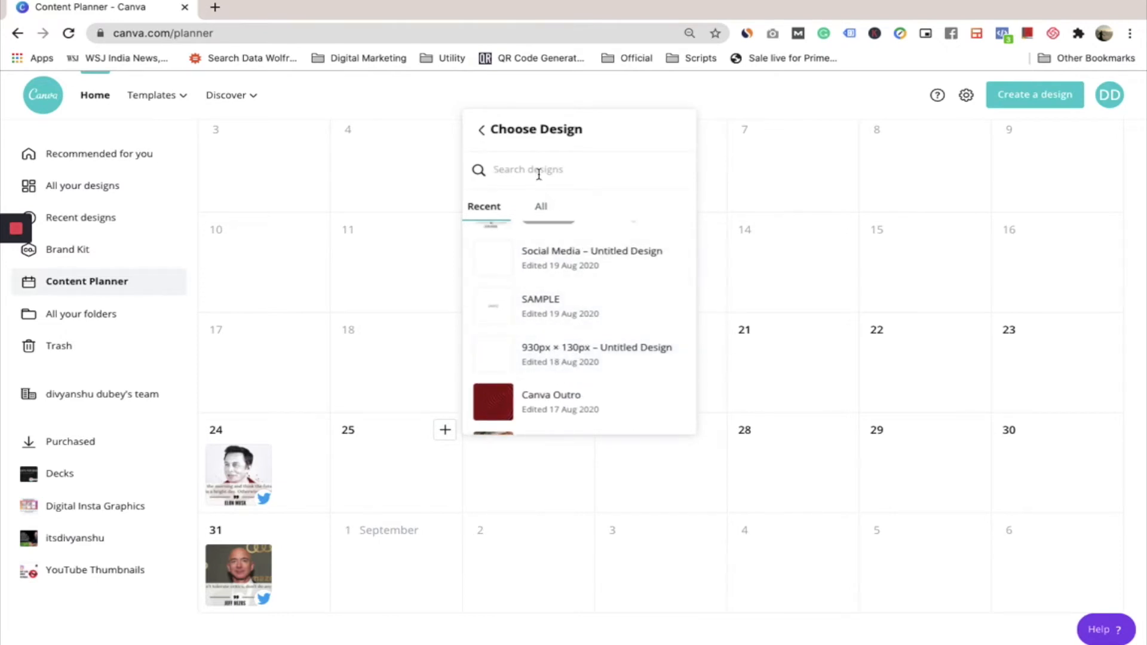
pyautogui.click(566, 402)
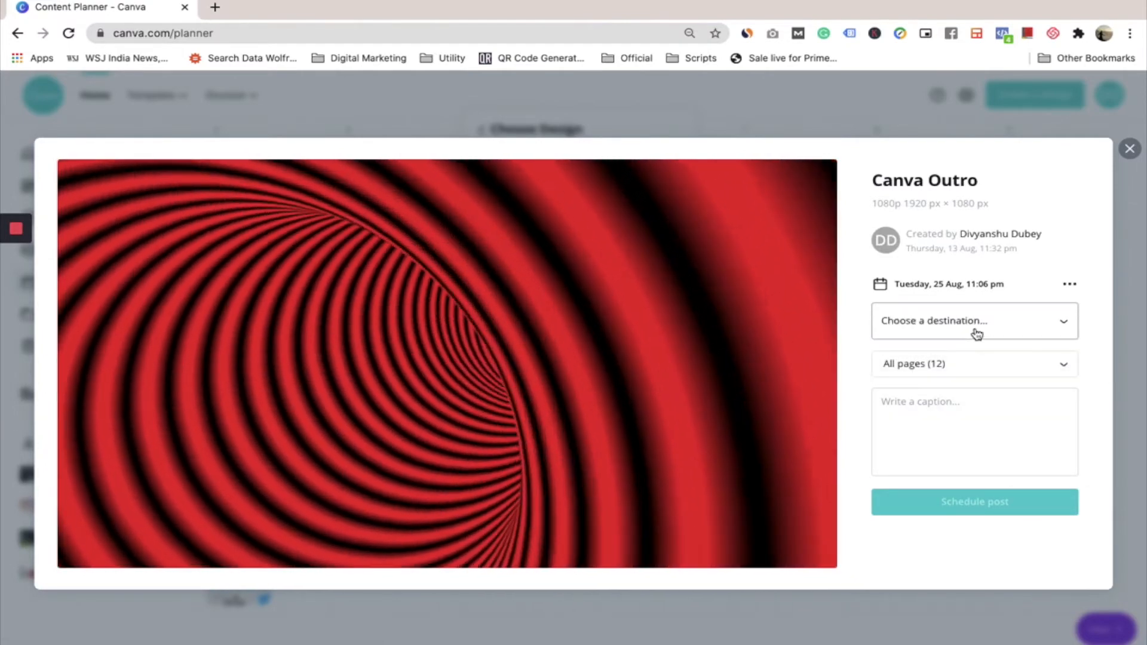
# Set the post's destination to the Digital Marketing board on Pinterest
pyautogui.click(977, 331)
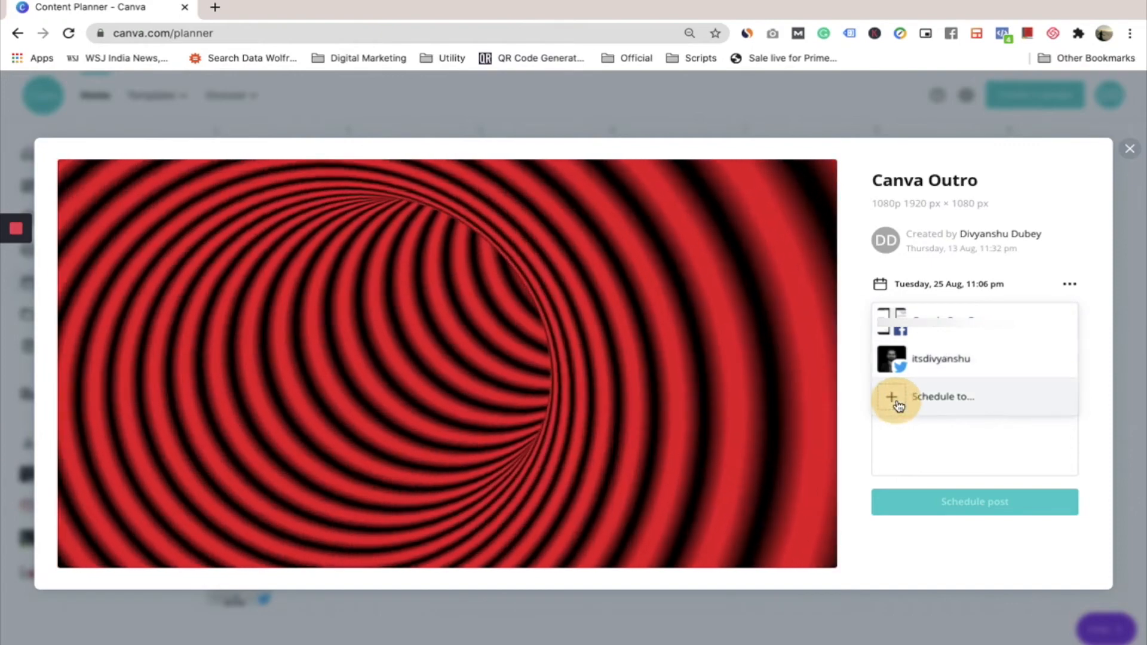
pyautogui.click(895, 400)
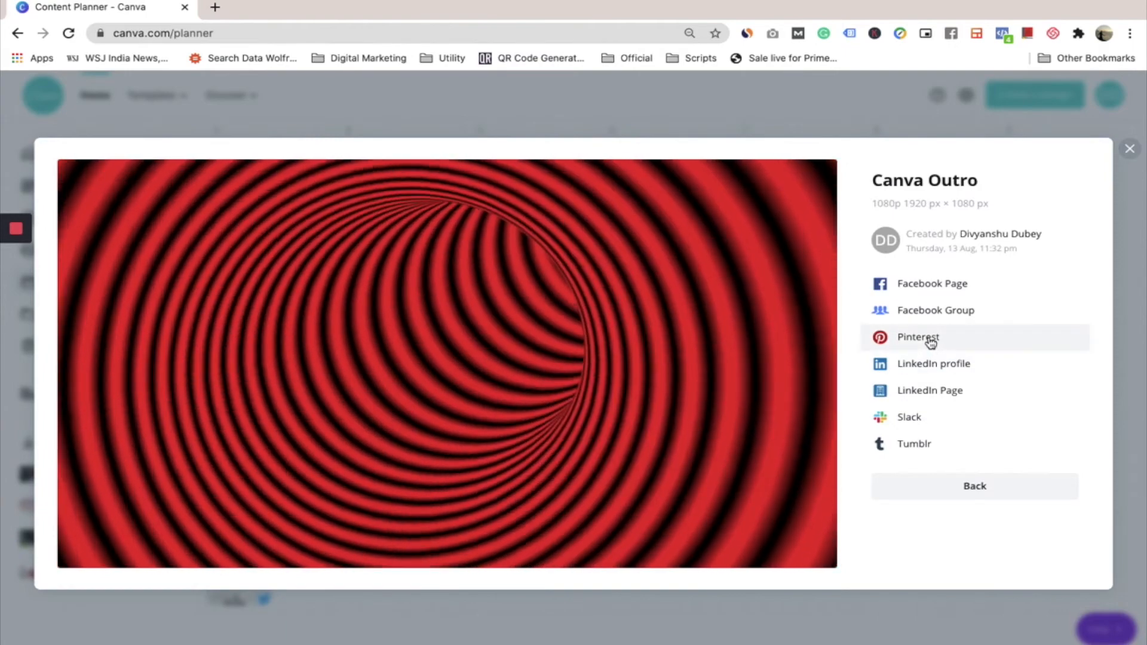
pyautogui.click(930, 340)
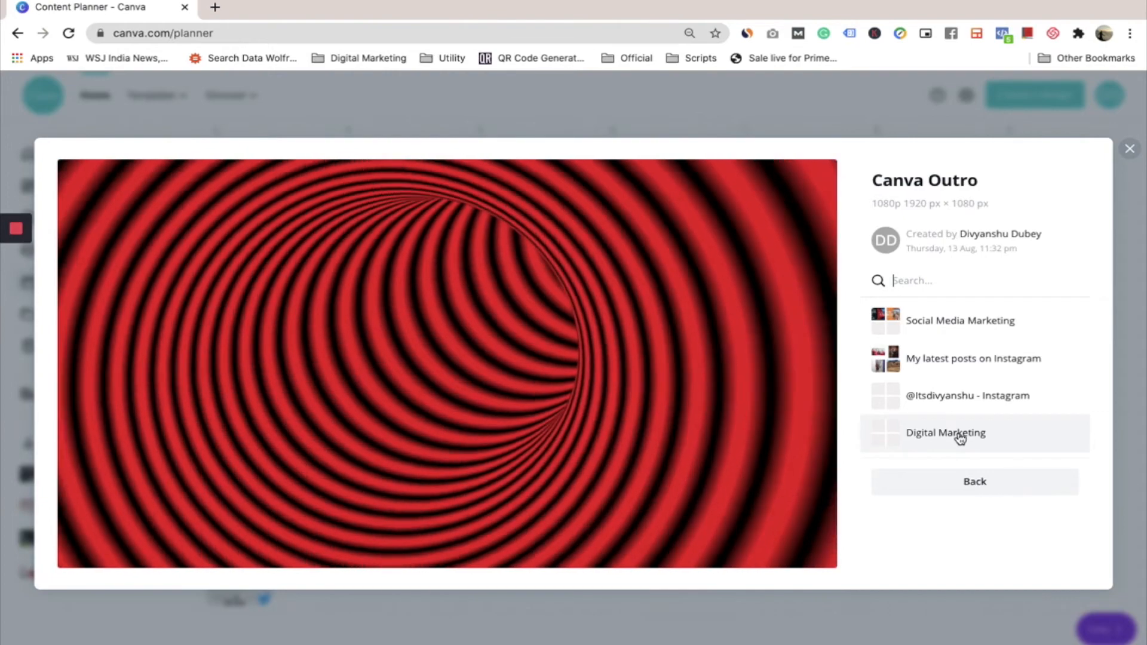
pyautogui.click(960, 435)
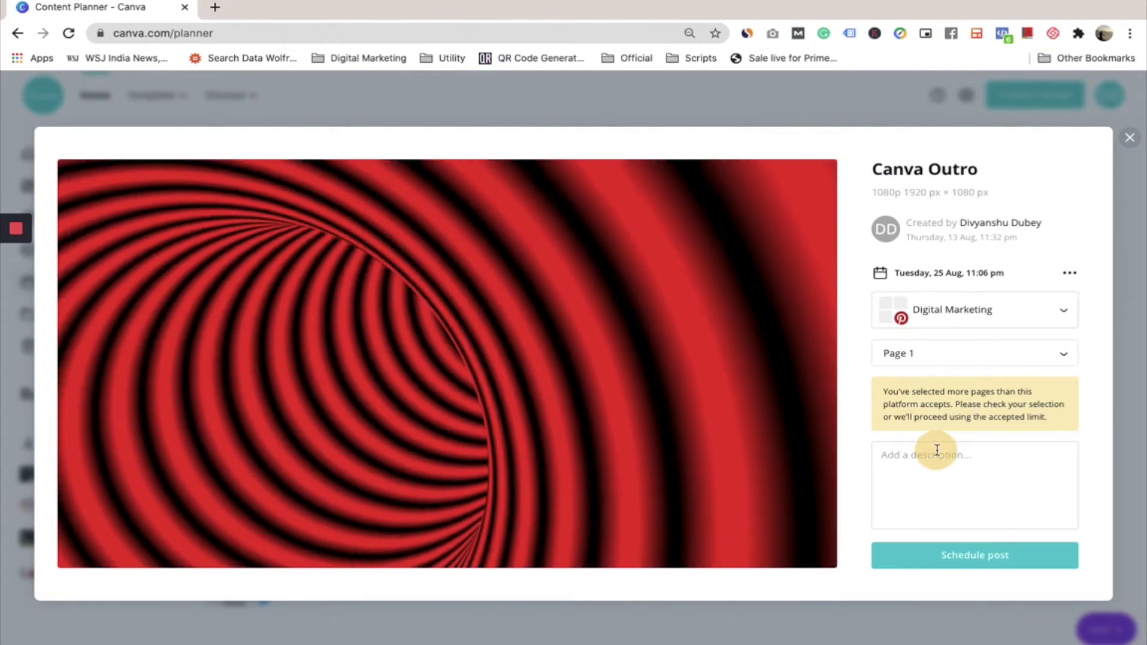
# Enter "this is a sample post" as the post's description
pyautogui.click(937, 449)
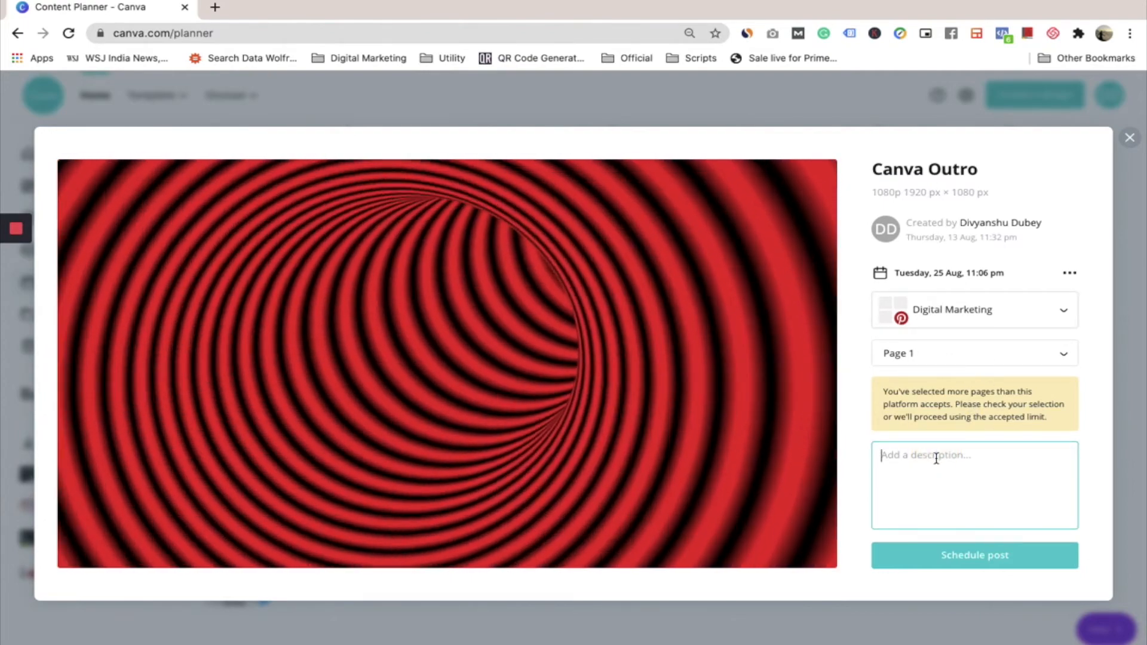
pyautogui.write('this ')
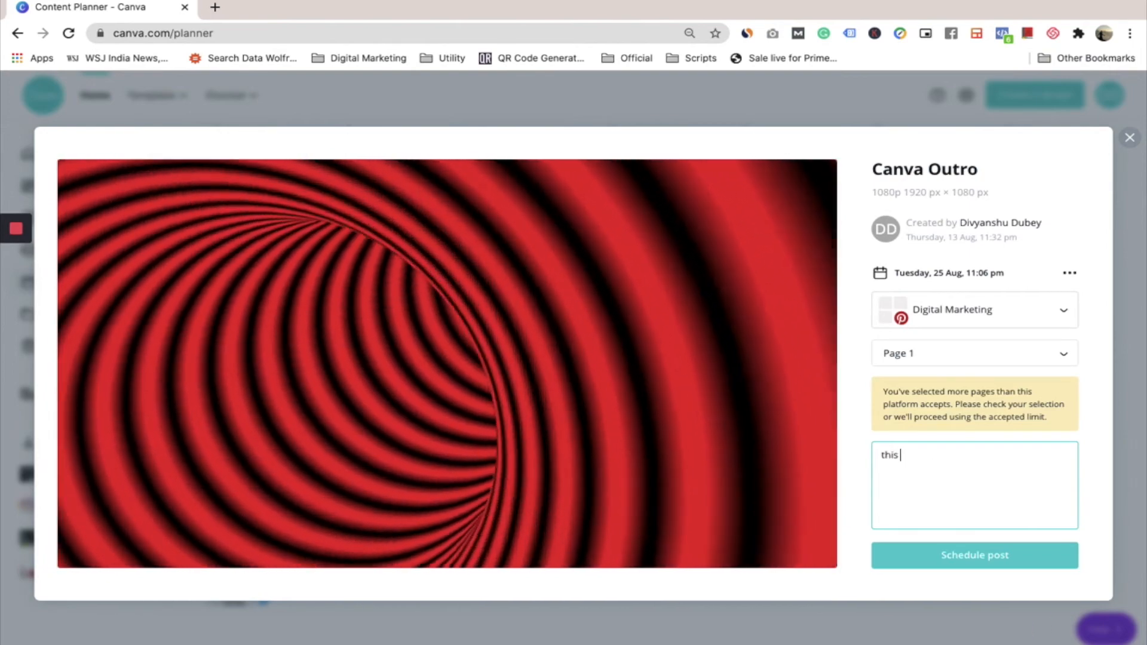
pyautogui.write('is')
pyautogui.write('a')
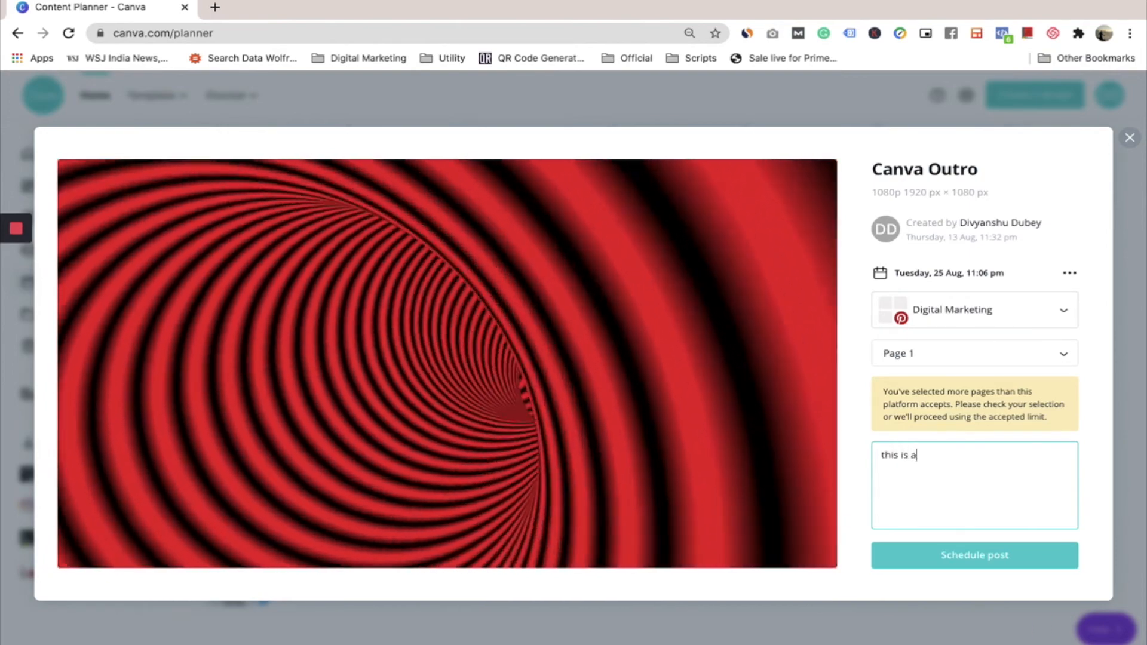
pyautogui.write(' sample ou')
pyautogui.press('BackSpace')
pyautogui.press('BackSpace')
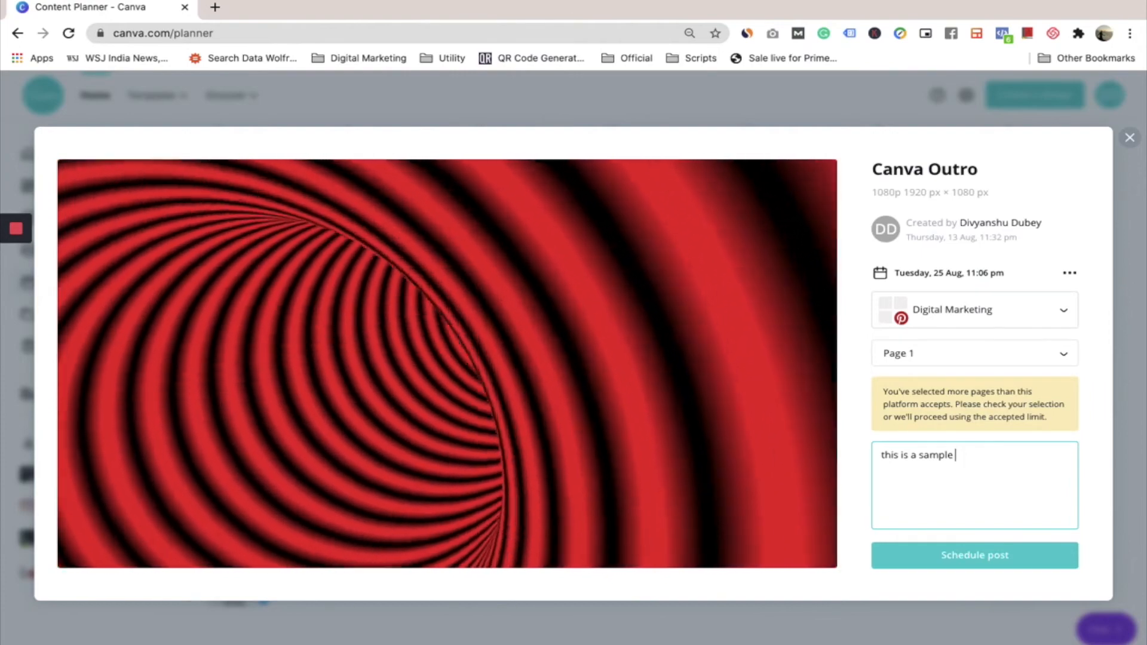
pyautogui.write('post')
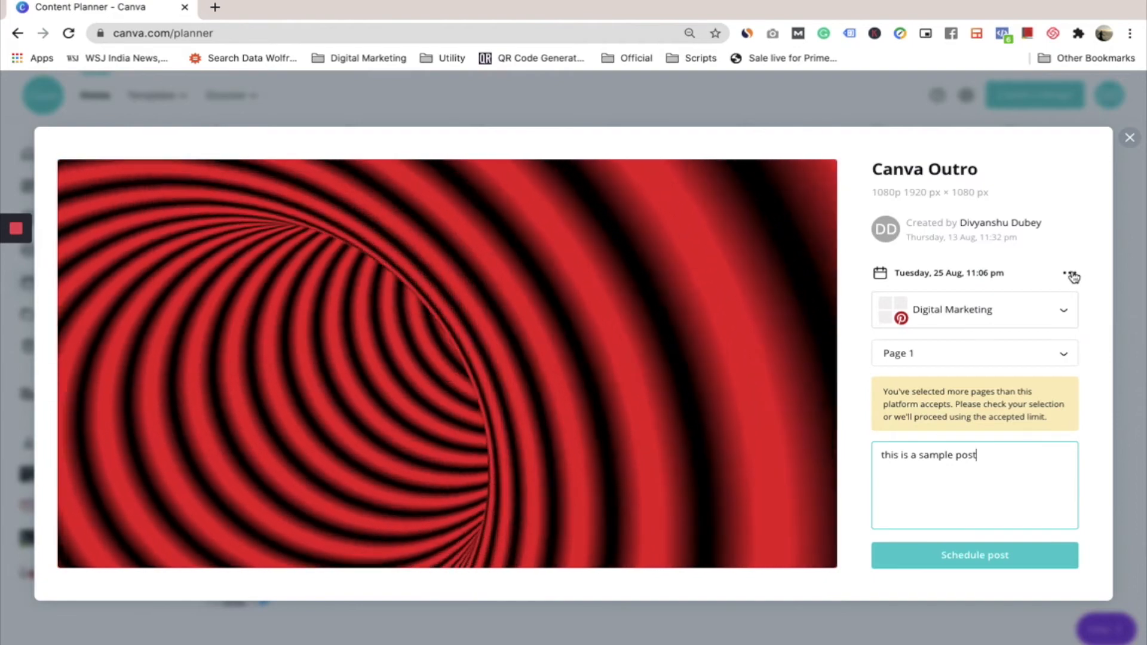
# Change the post's date and time to 26 August 2020, 11:06 AM, and schedule it
pyautogui.click(1071, 273)
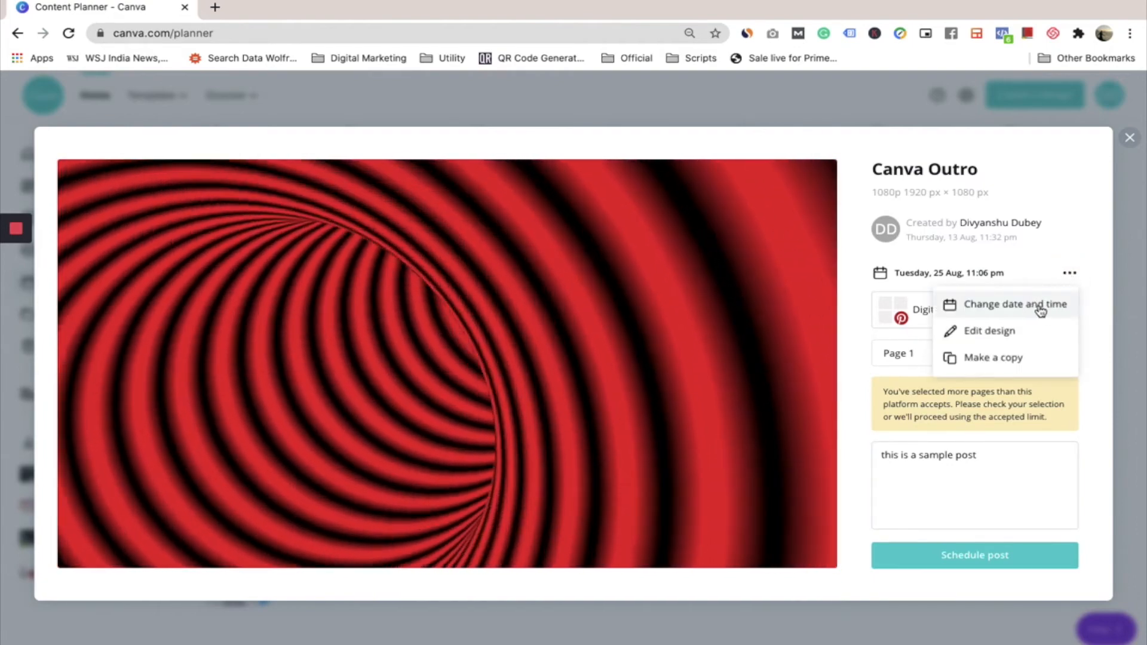
pyautogui.click(1039, 310)
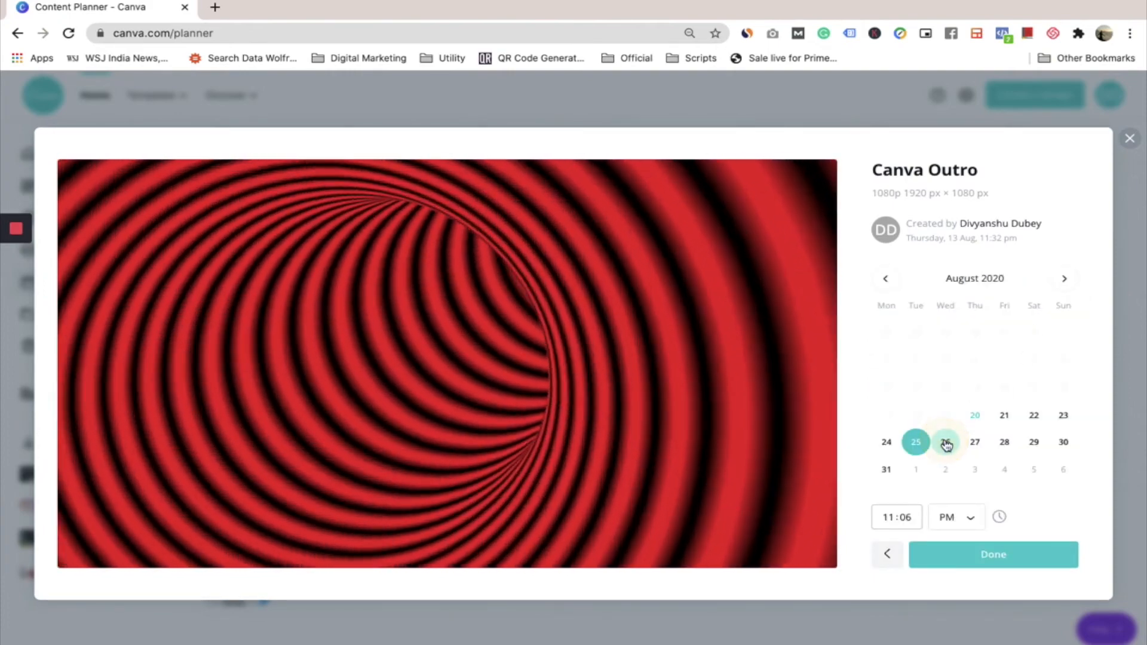
pyautogui.click(945, 442)
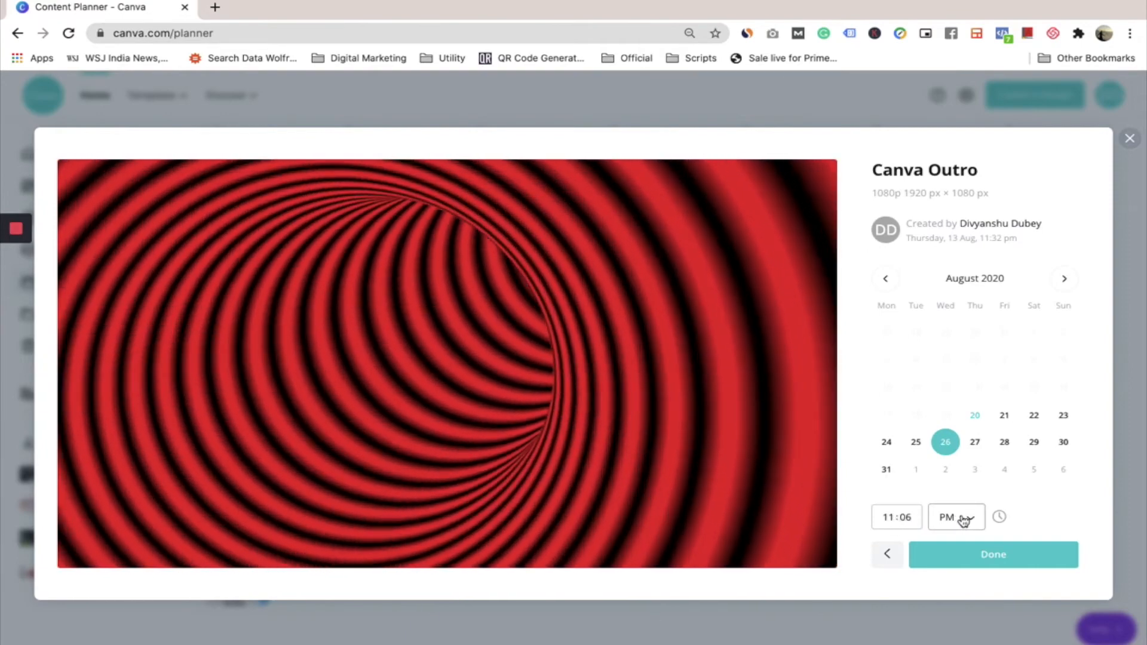
pyautogui.click(964, 520)
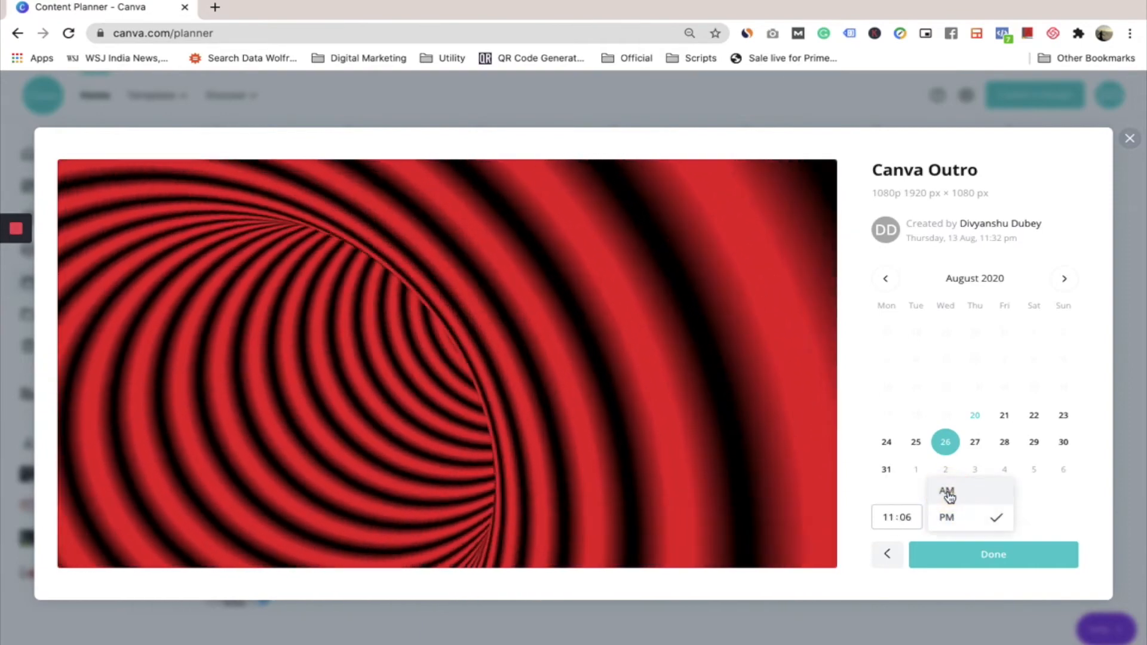
pyautogui.click(948, 495)
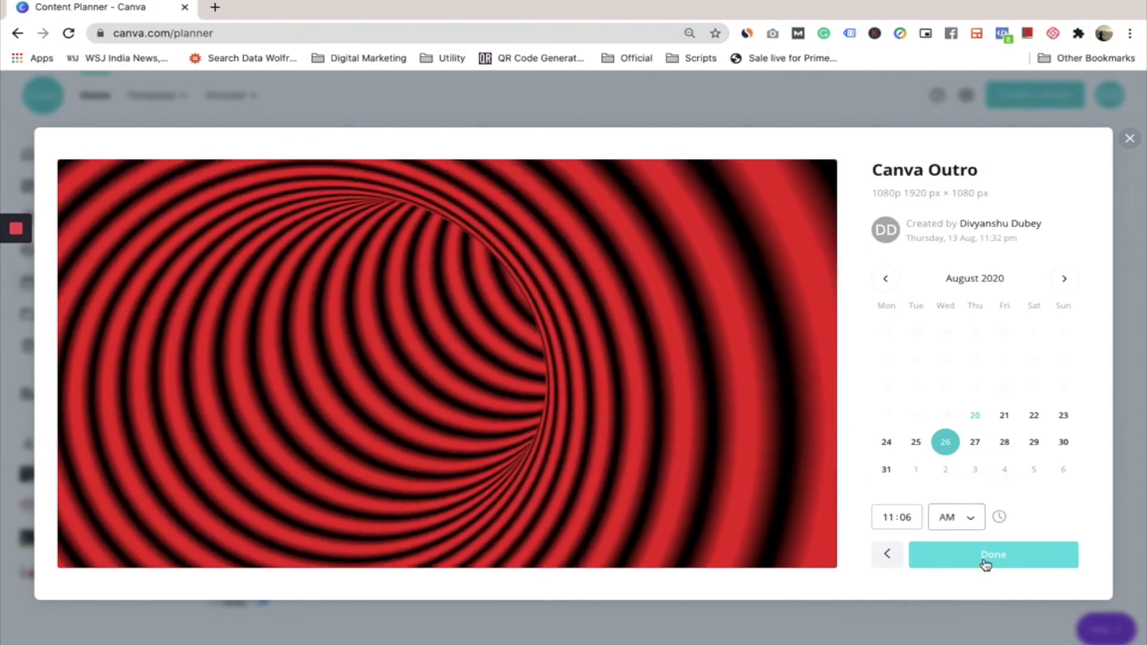
pyautogui.click(985, 561)
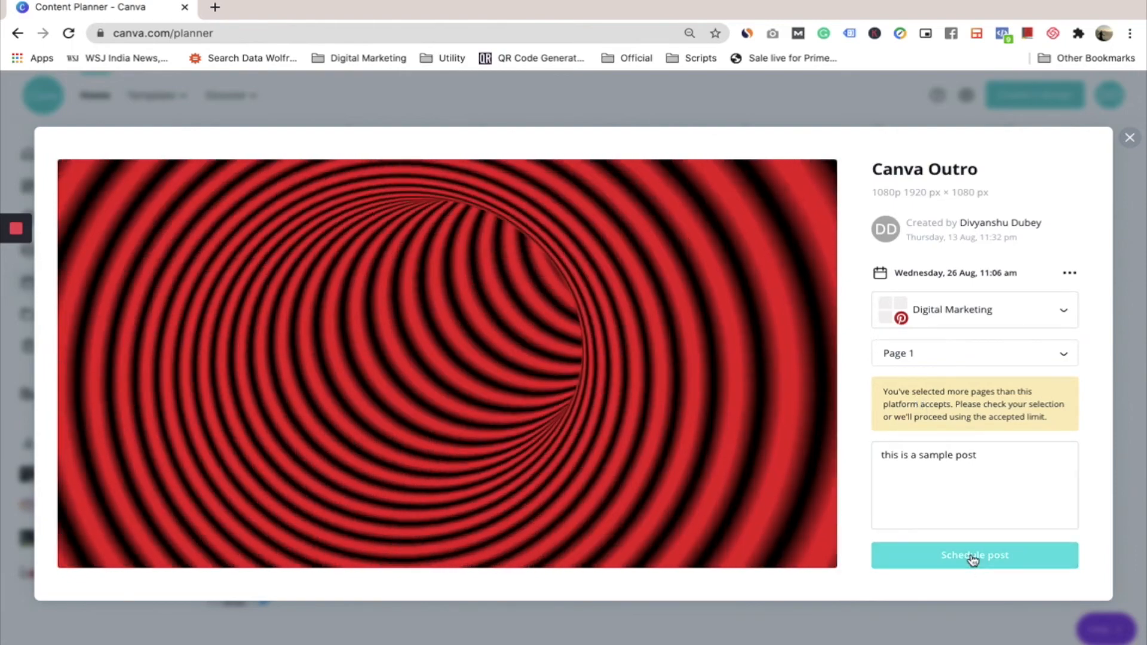
pyautogui.click(972, 557)
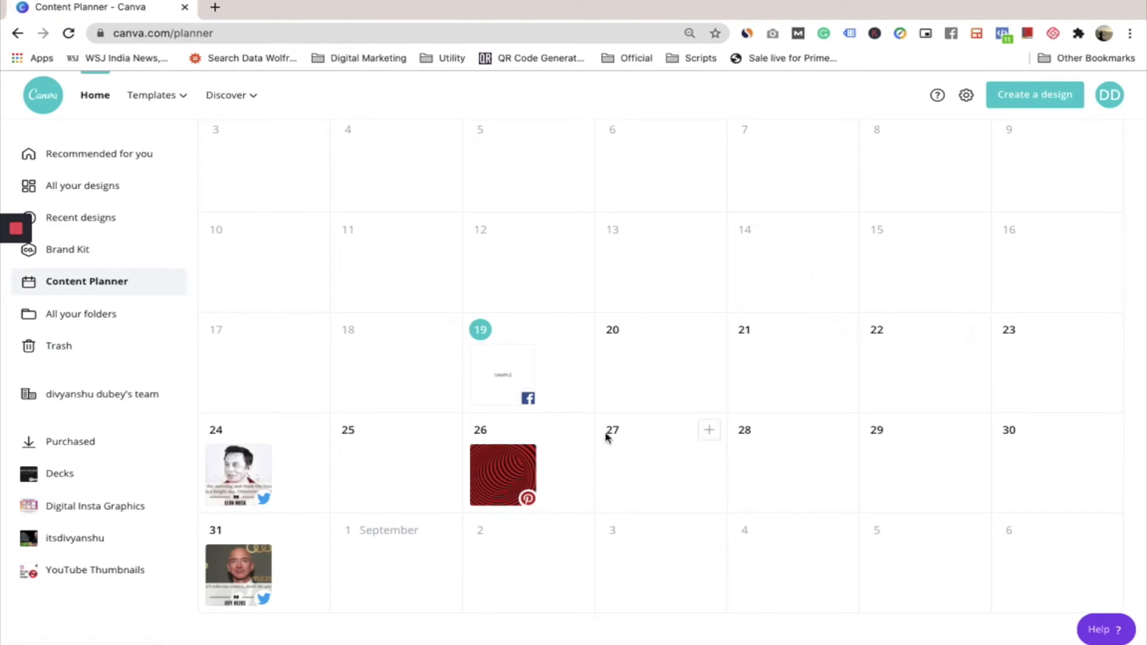
pyautogui.scroll(3, 535, 390)
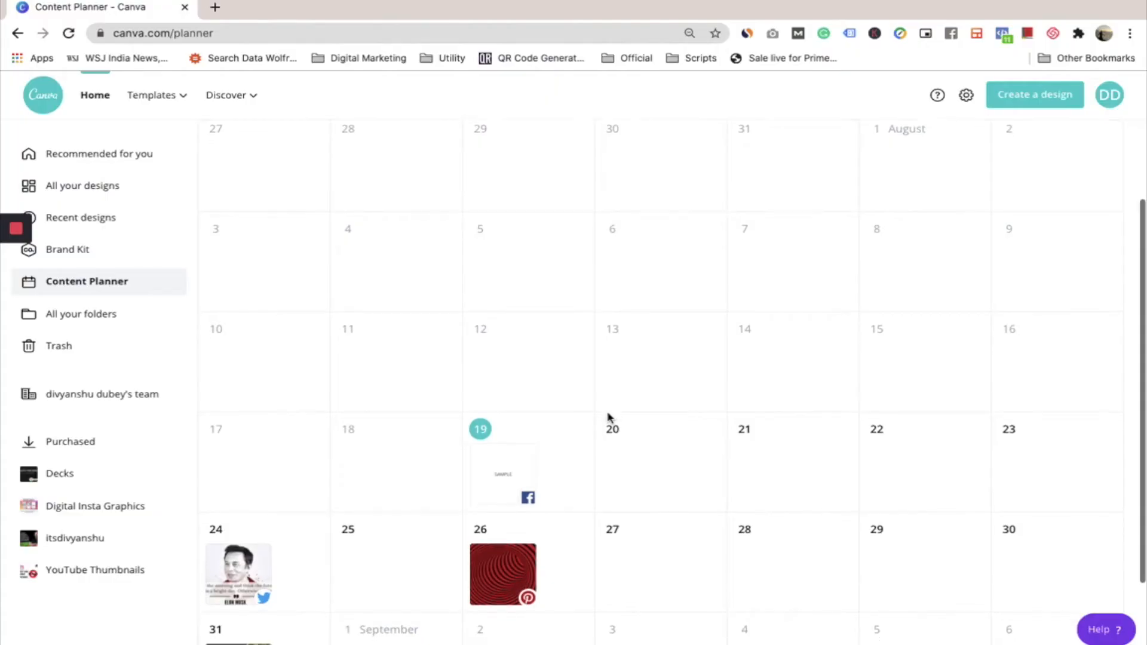
pyautogui.moveTo(610, 417)
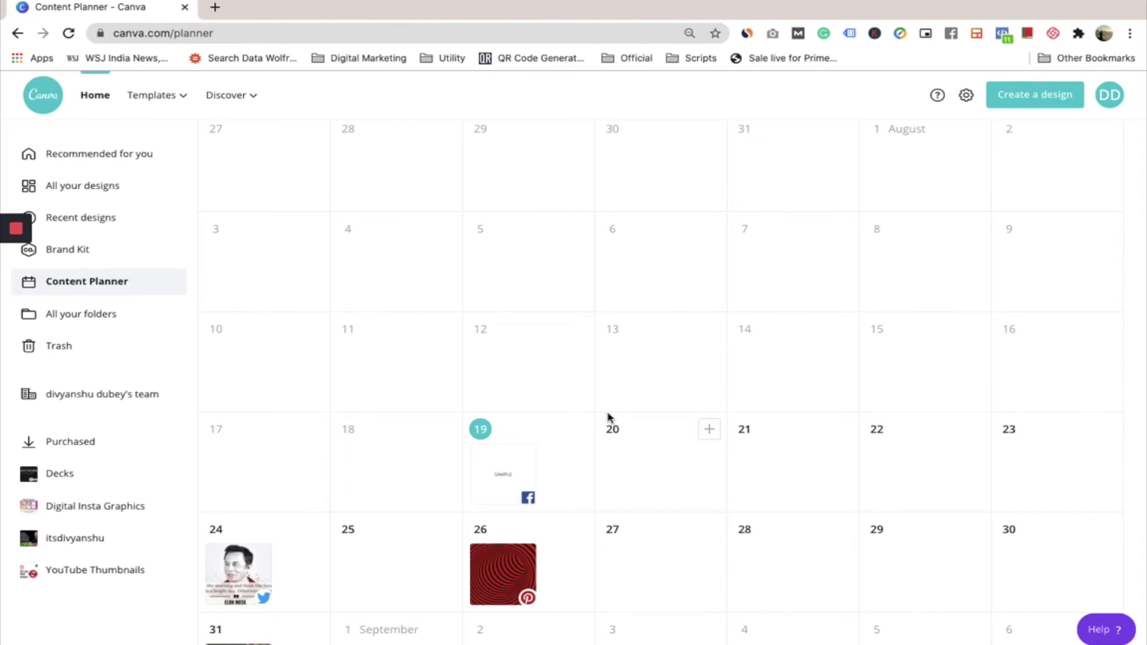
pyautogui.scroll(-2, 575, 430)
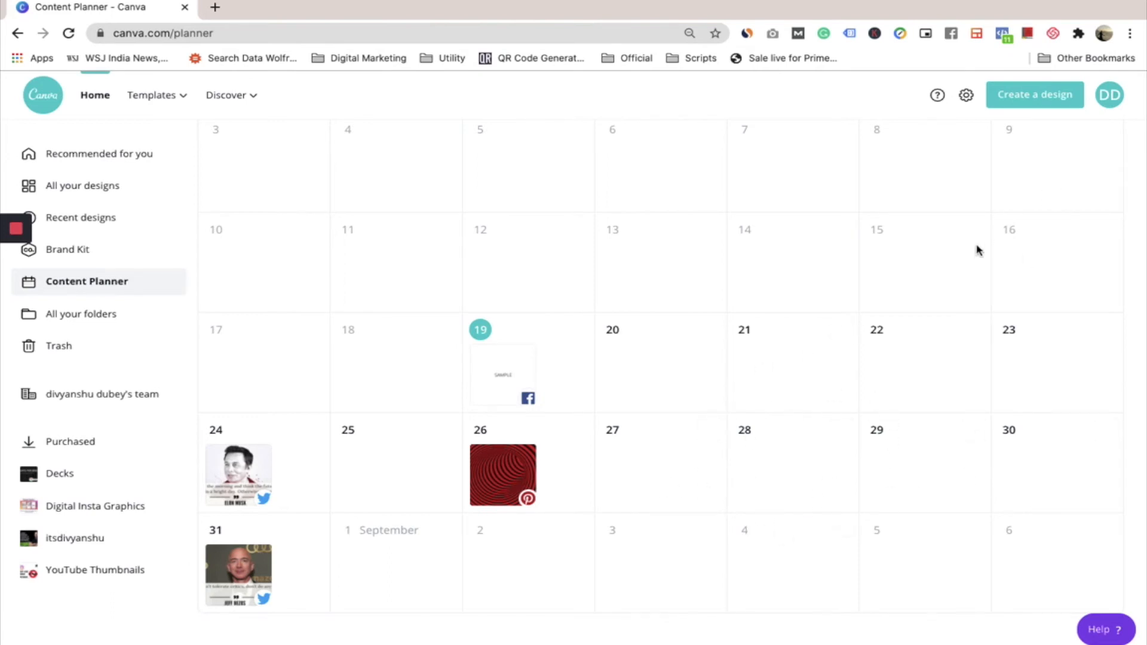
# Show September 2020 in the planner and open the choice of new design types for 4 September
pyautogui.scroll(4, 976, 248)
pyautogui.click(1113, 154)
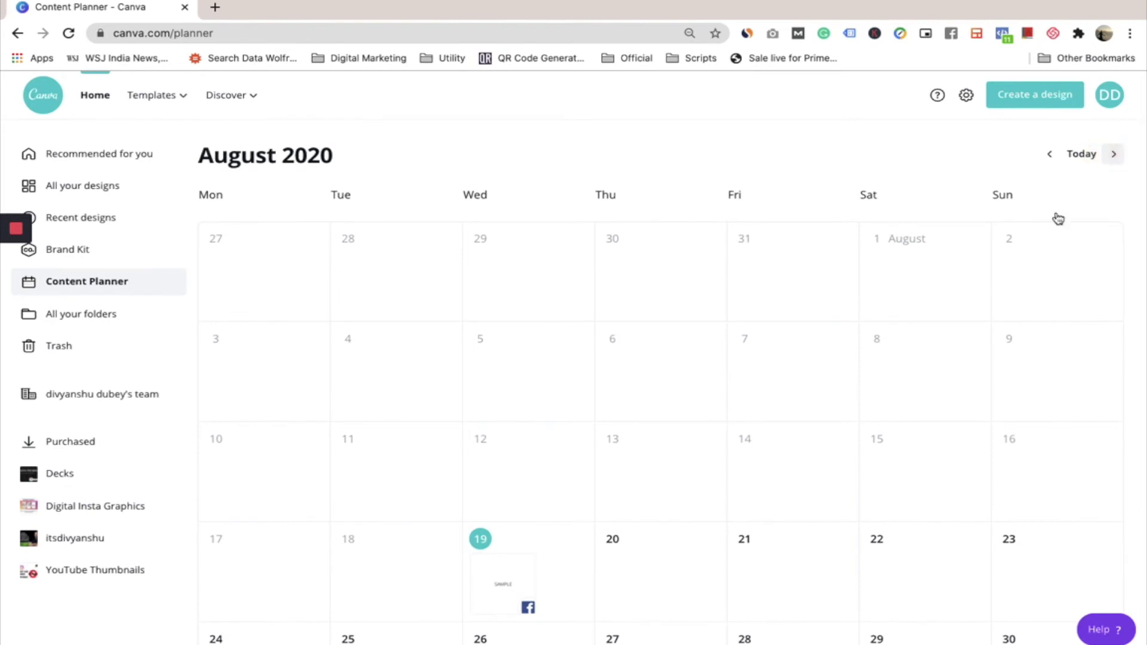
pyautogui.scroll(-3, 665, 501)
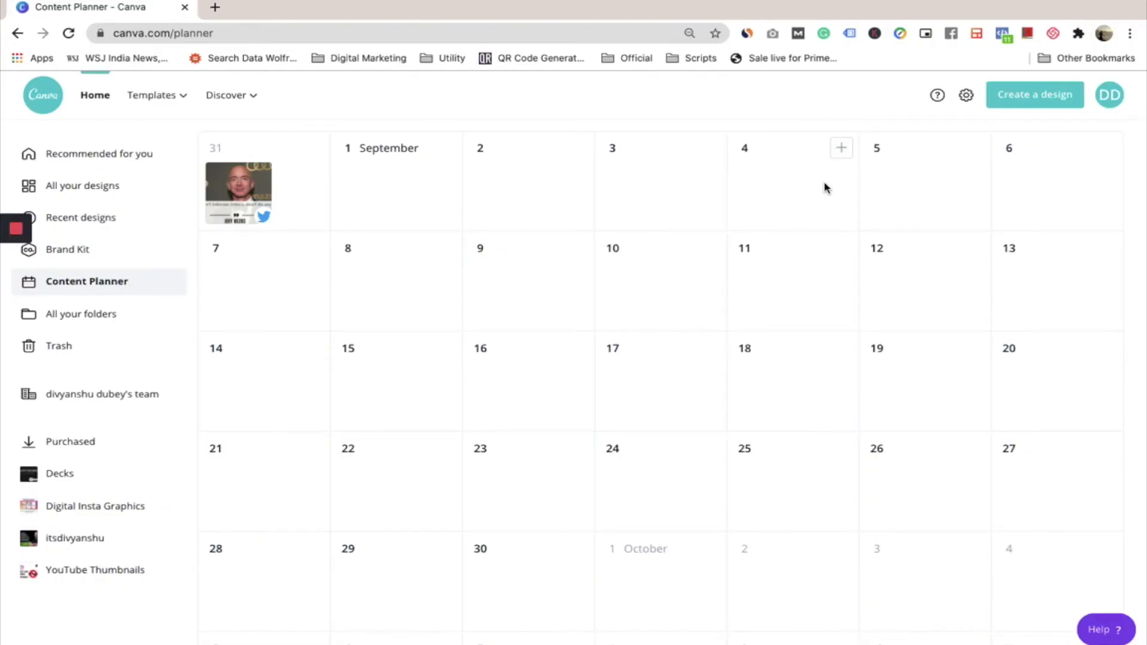
pyautogui.click(842, 149)
pyautogui.click(813, 179)
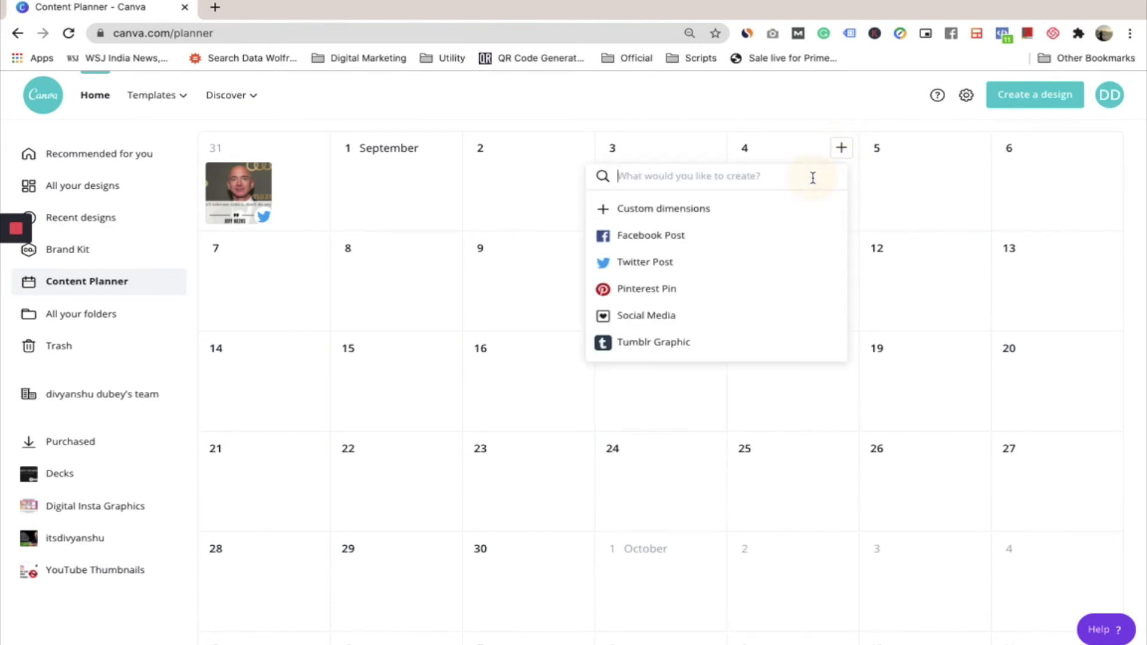